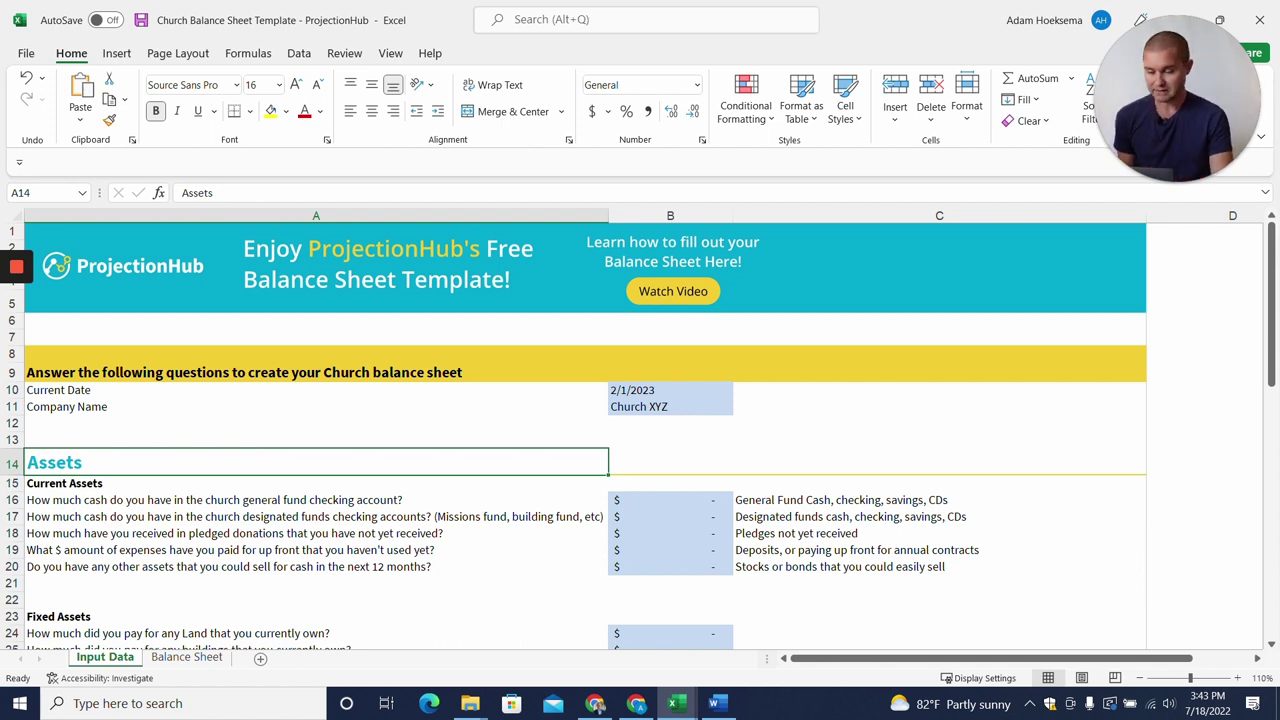
# Under Current Assets, enter 25000 for general fund checking cash and 35000 for designated funds checking accounts
pyautogui.click(670, 499)
pyautogui.scroll(-2, 640, 436)
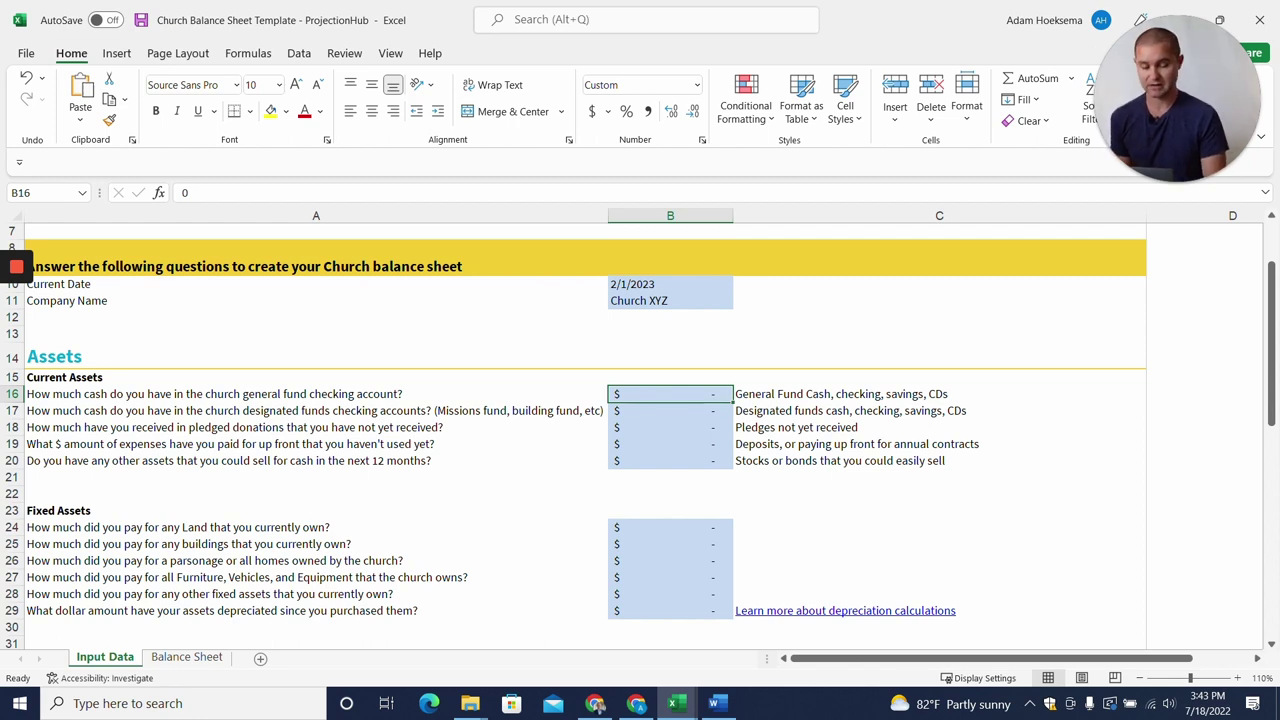
pyautogui.write('25000')
pyautogui.press('Return')
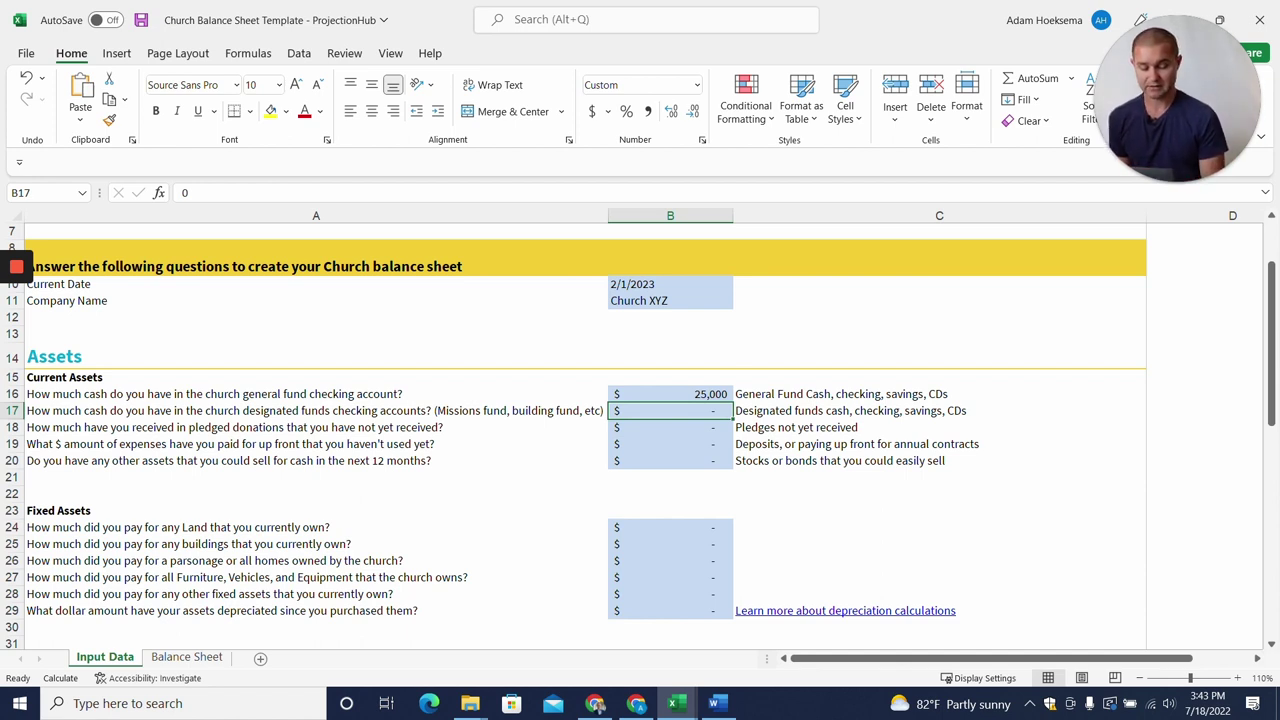
pyautogui.write('35000')
pyautogui.press('Return')
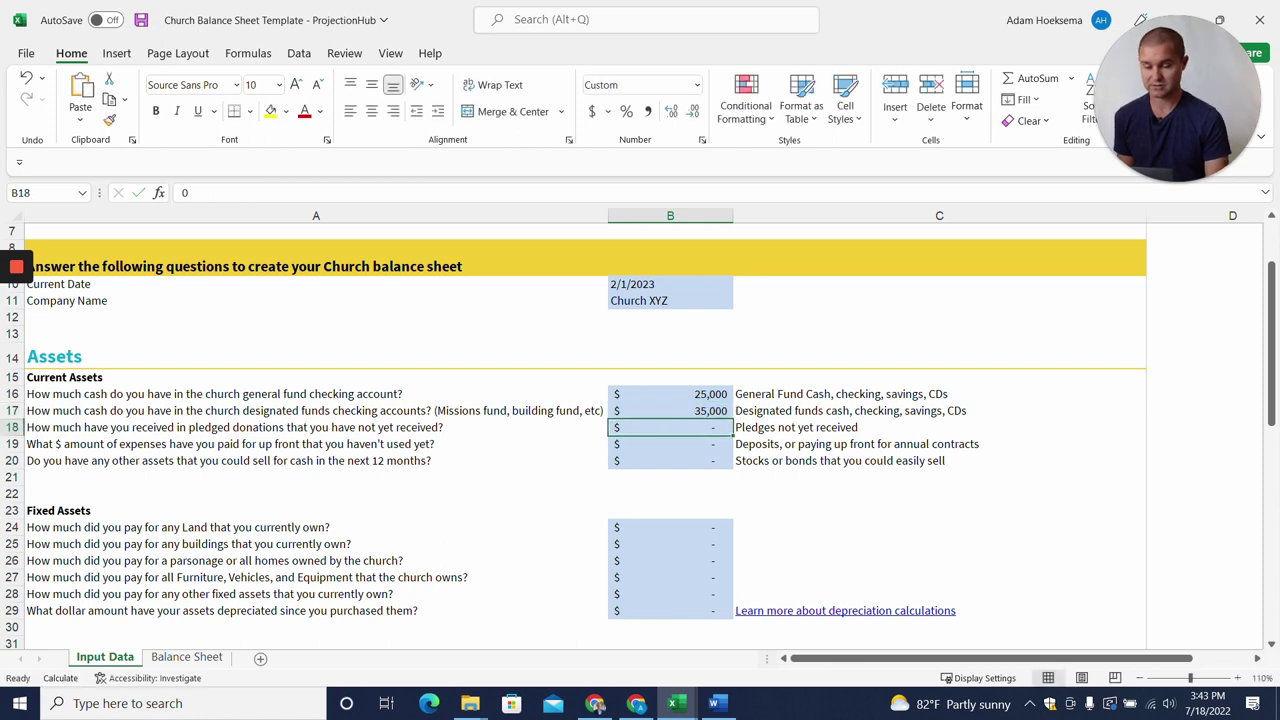
# Enter 10000 for pledged donations not yet received, skipping the prepaid expenses question
pyautogui.scroll(-1, 638, 436)
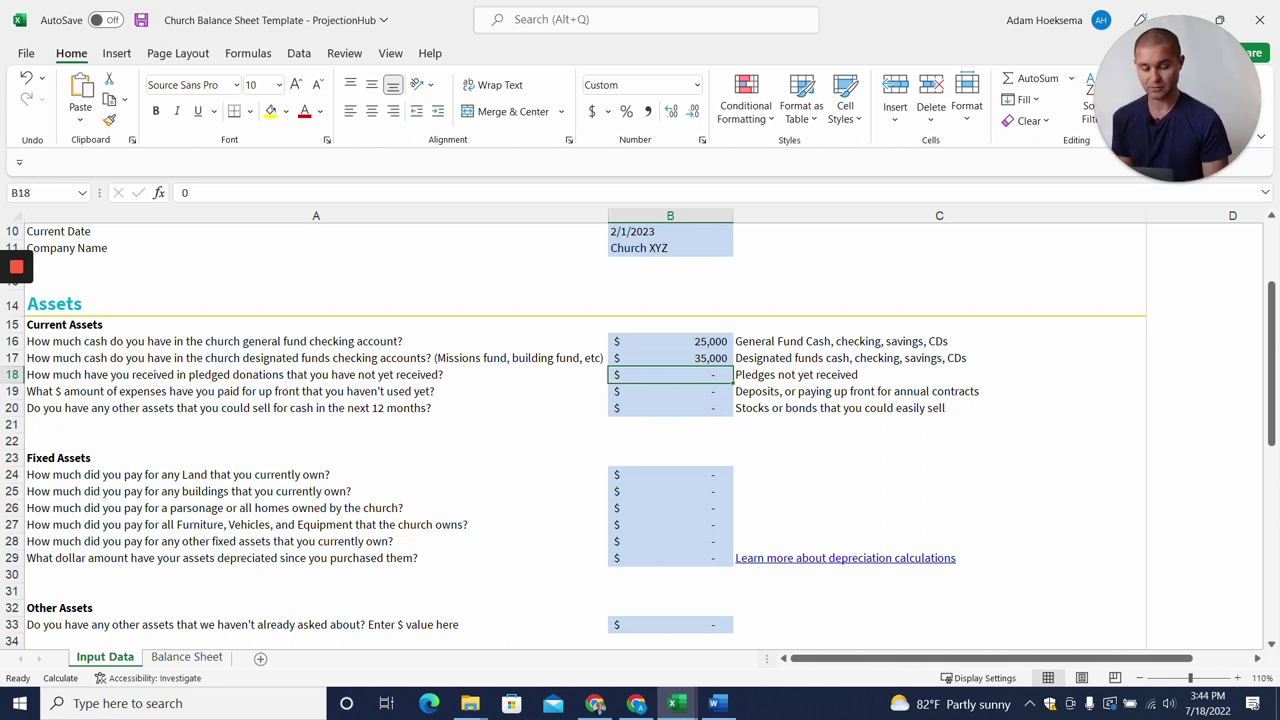
pyautogui.write('10000')
pyautogui.press('Return')
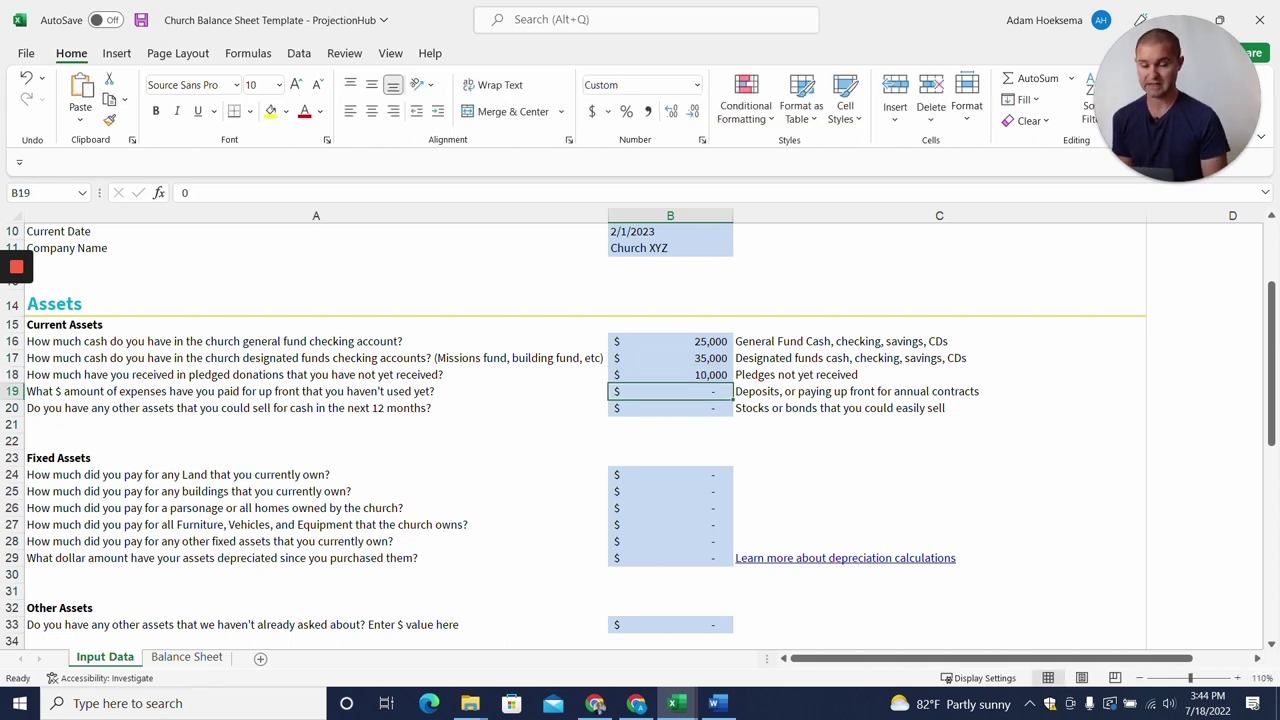
pyautogui.scroll(-1, 640, 434)
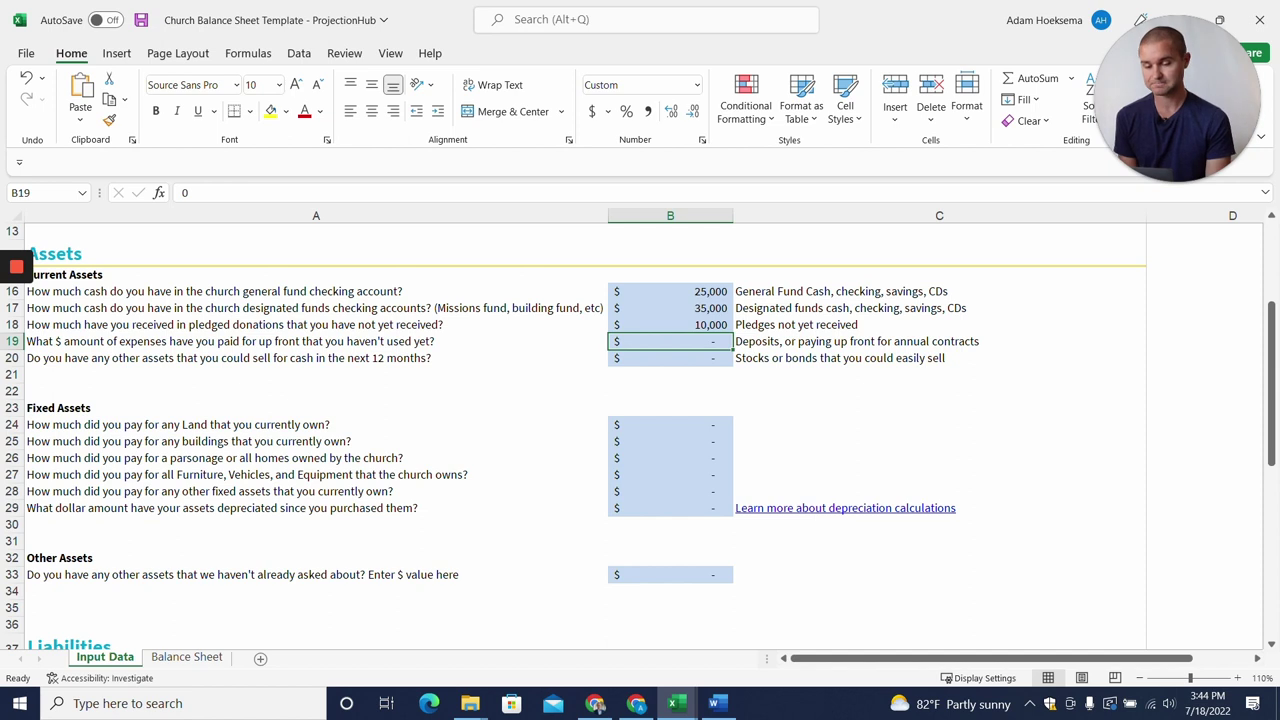
pyautogui.press('Down')
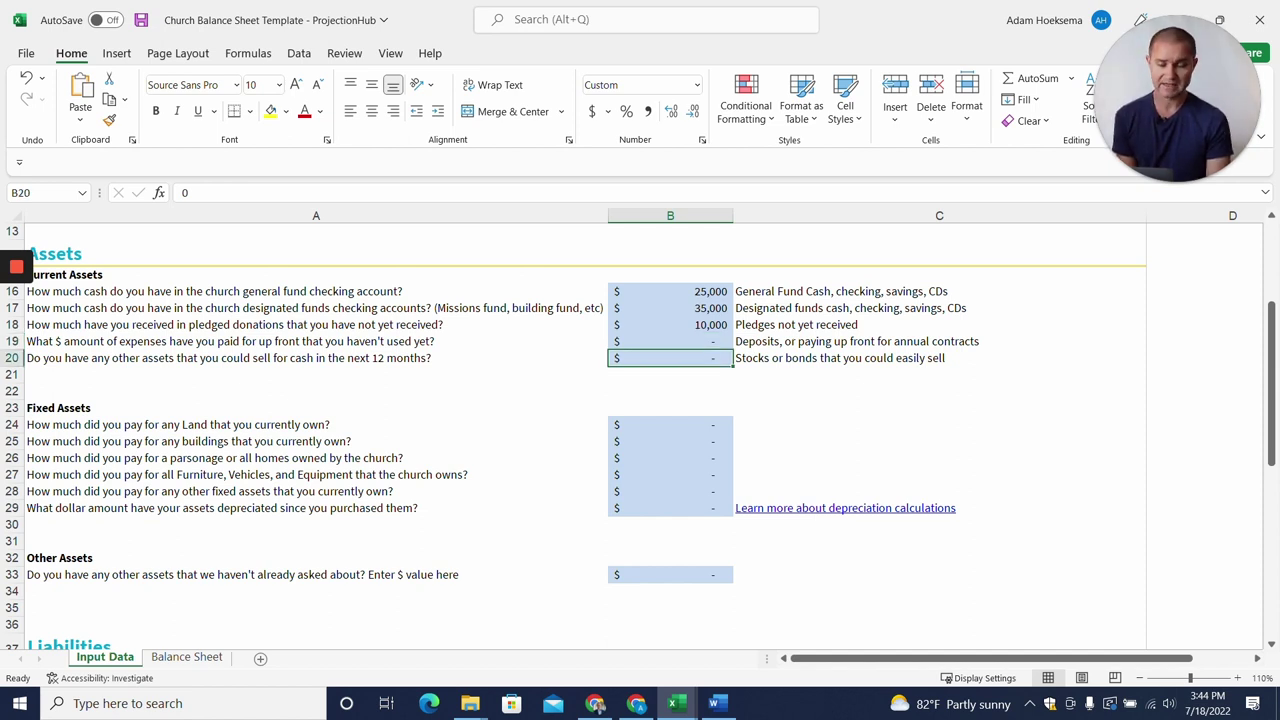
# Under Fixed Assets, enter 50000 for land and 25000 for furniture, vehicles and equipment, skipping the other questions
pyautogui.scroll(-2, 640, 437)
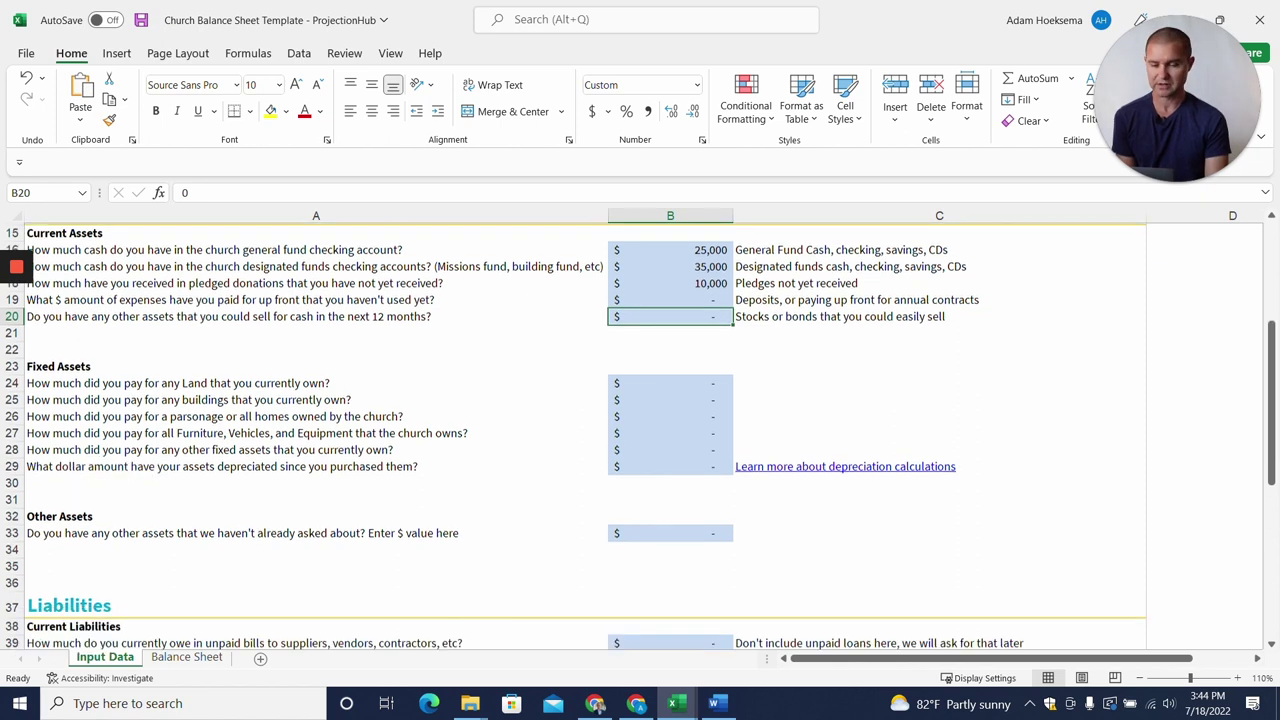
pyautogui.click(670, 314)
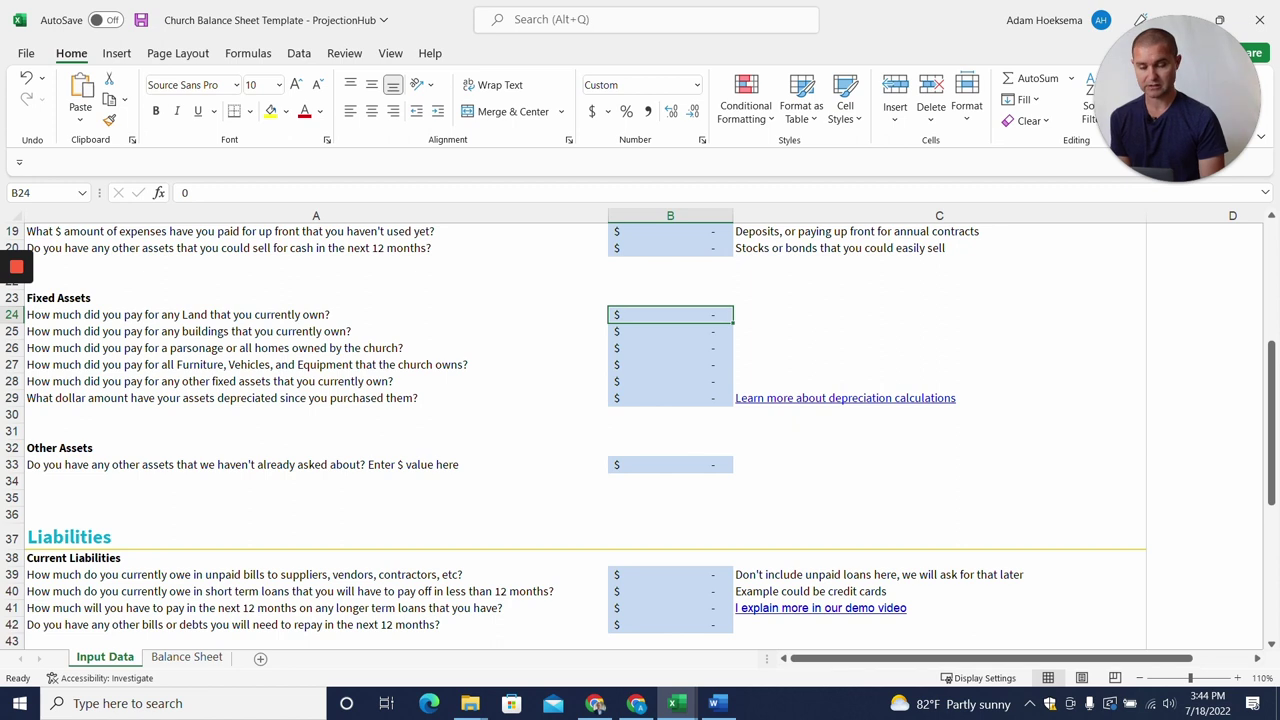
pyautogui.write('50000')
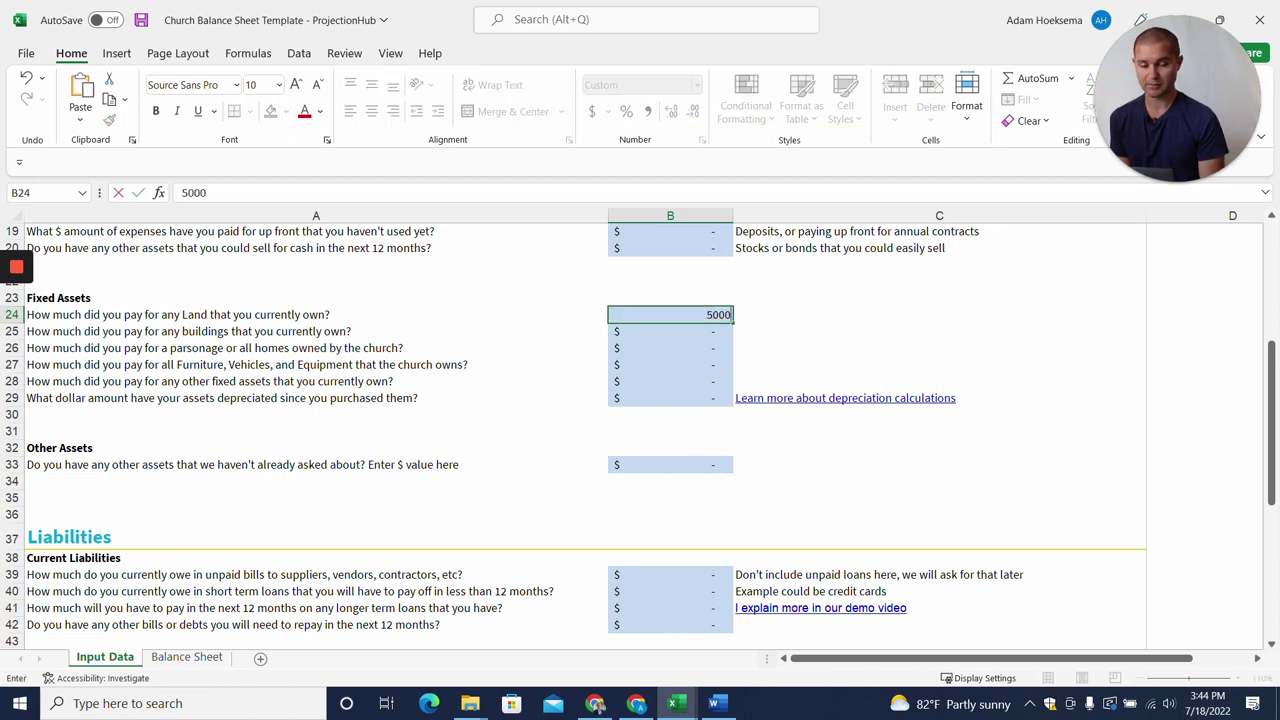
pyautogui.press('Return')
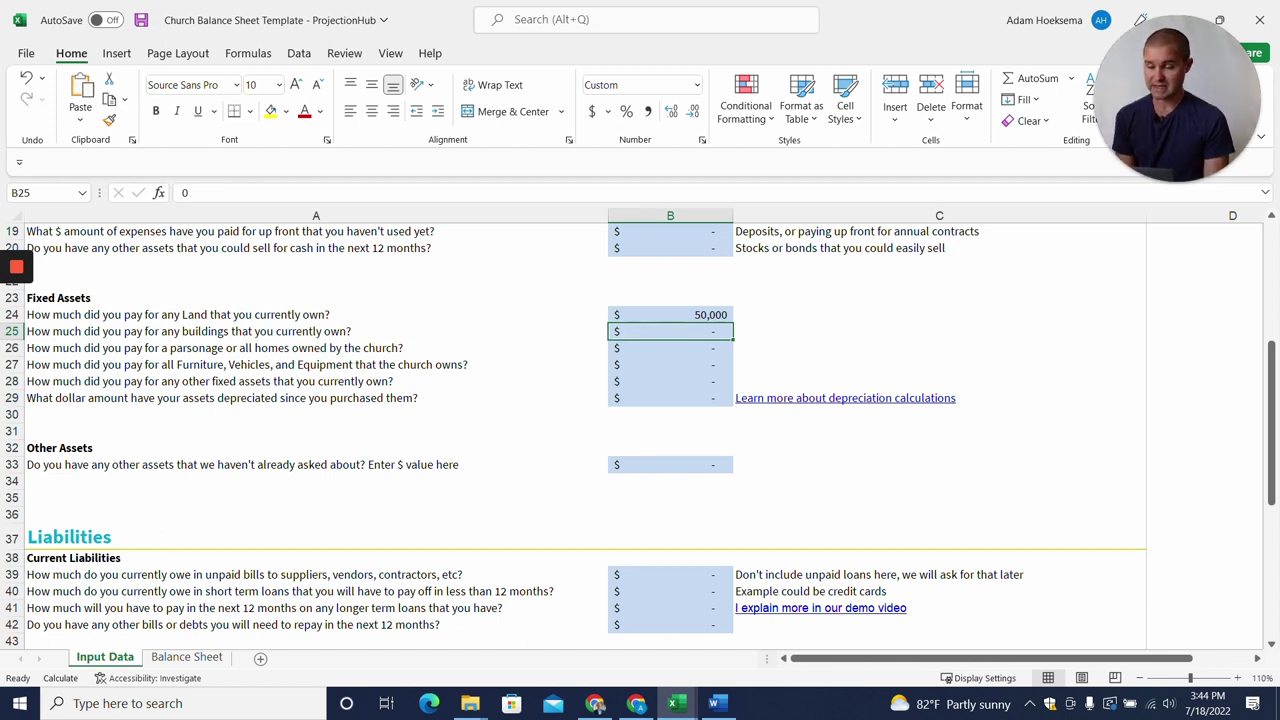
pyautogui.press('Return')
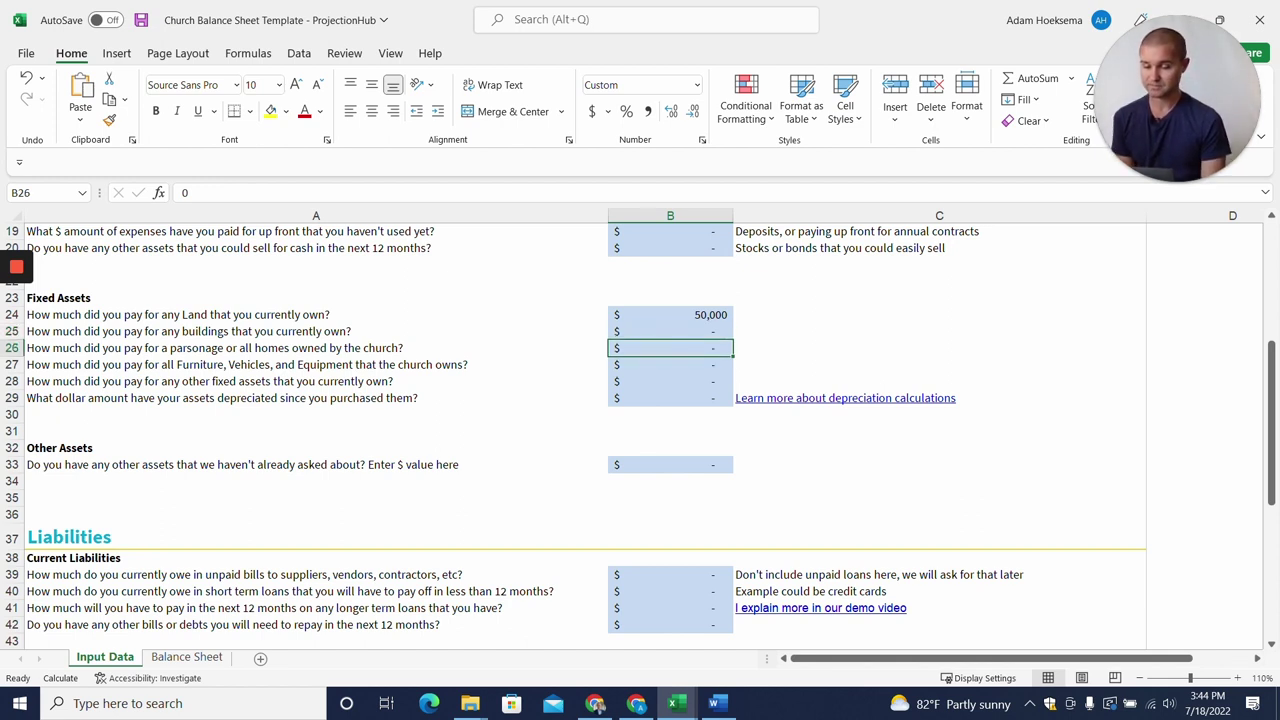
pyautogui.press('Return')
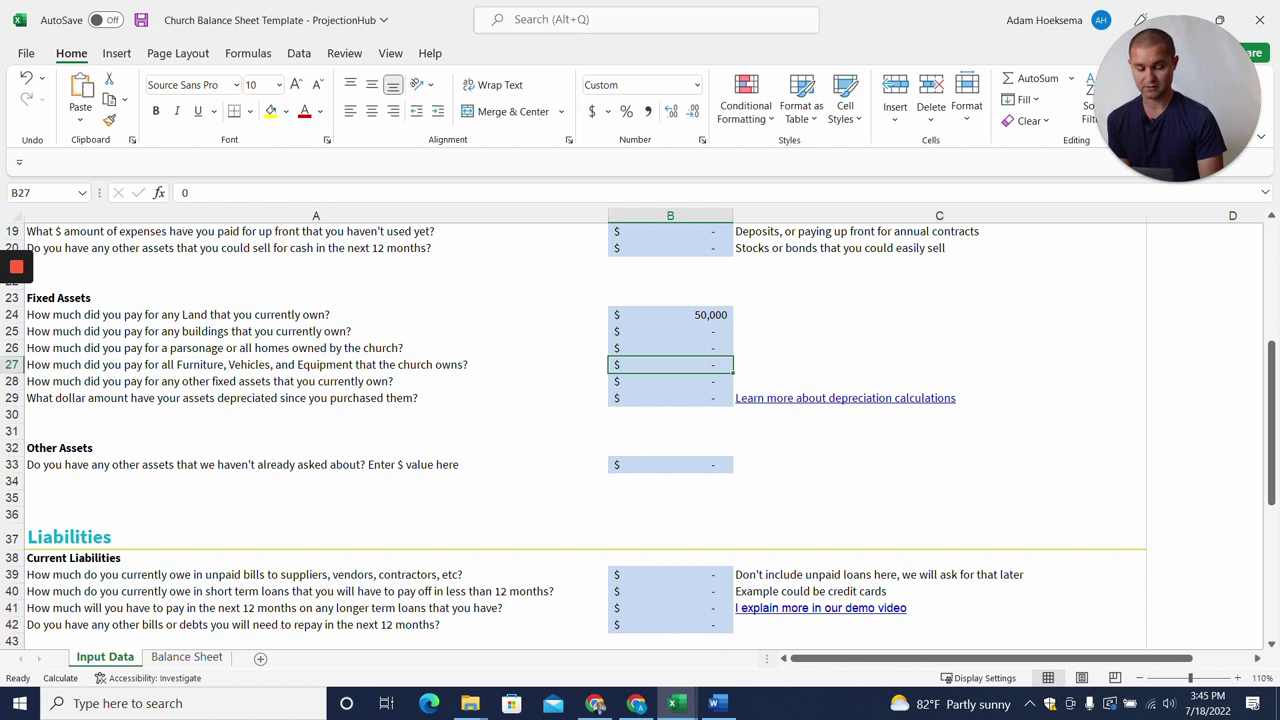
pyautogui.write('25000')
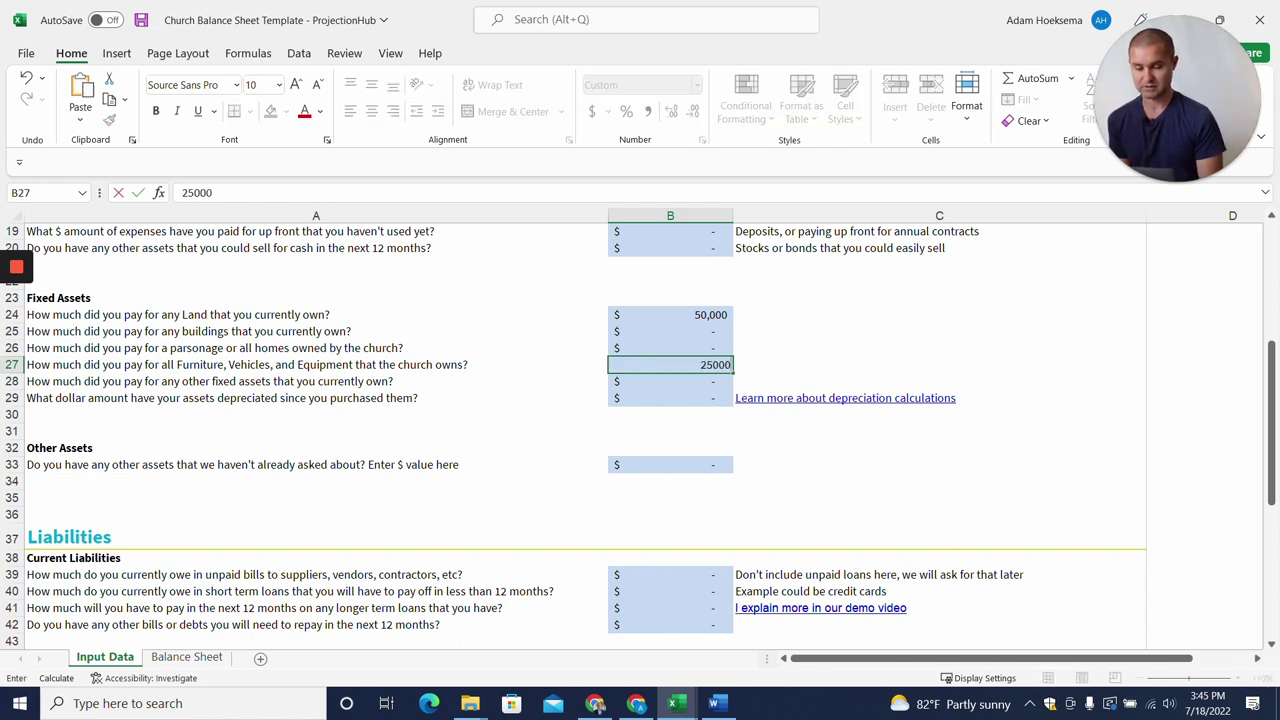
pyautogui.press('Return')
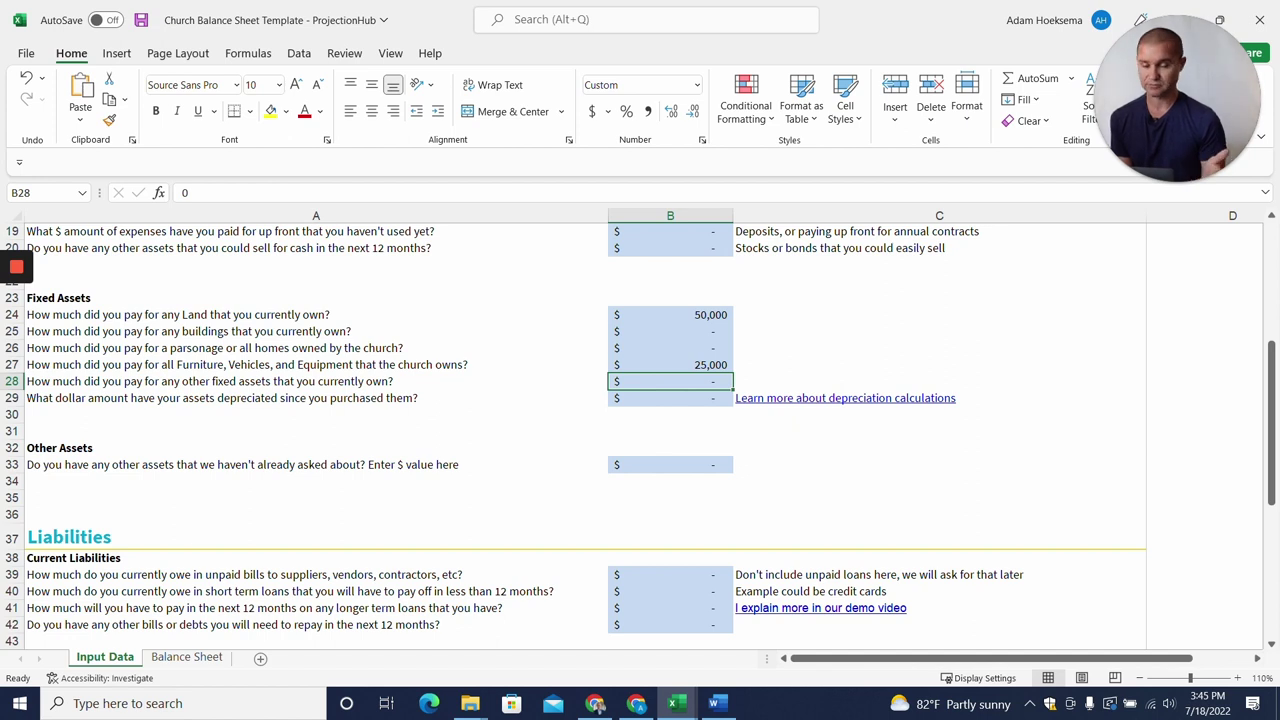
pyautogui.press('Return')
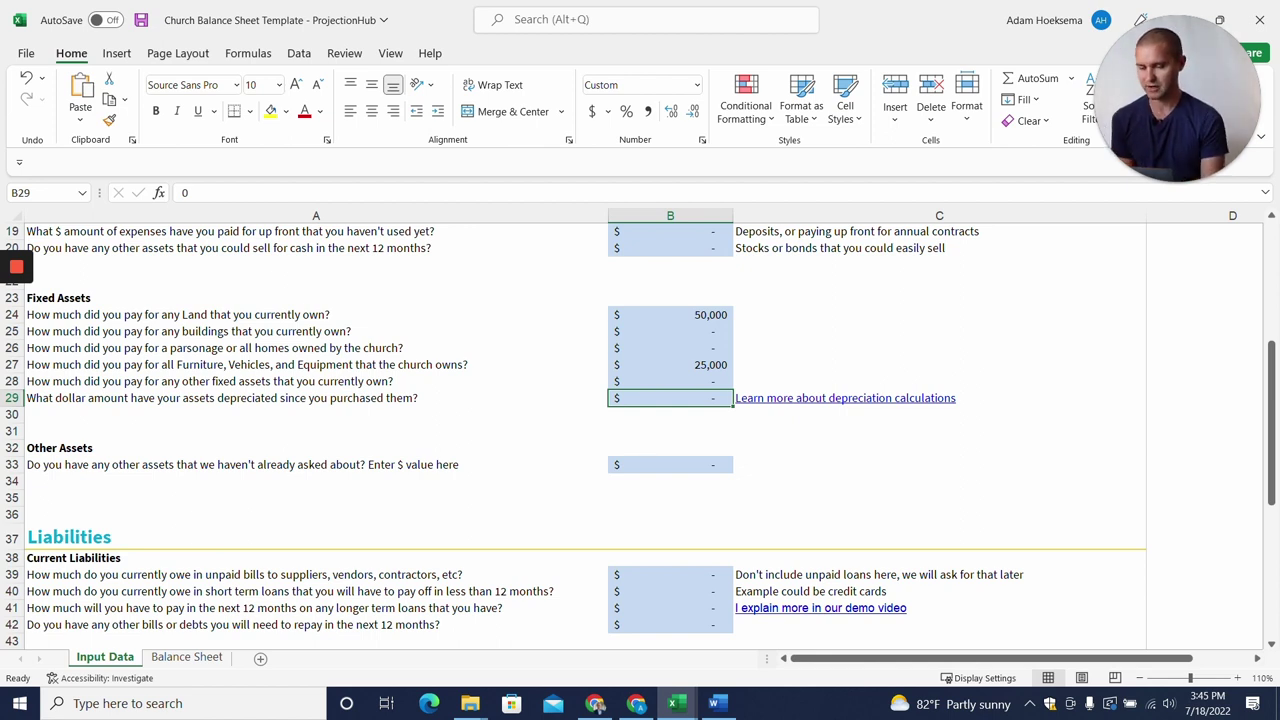
# Under Current Liabilities, enter 1500 for unpaid bills to suppliers and 5000 for short term loans due within 12 months
pyautogui.scroll(-2, 640, 430)
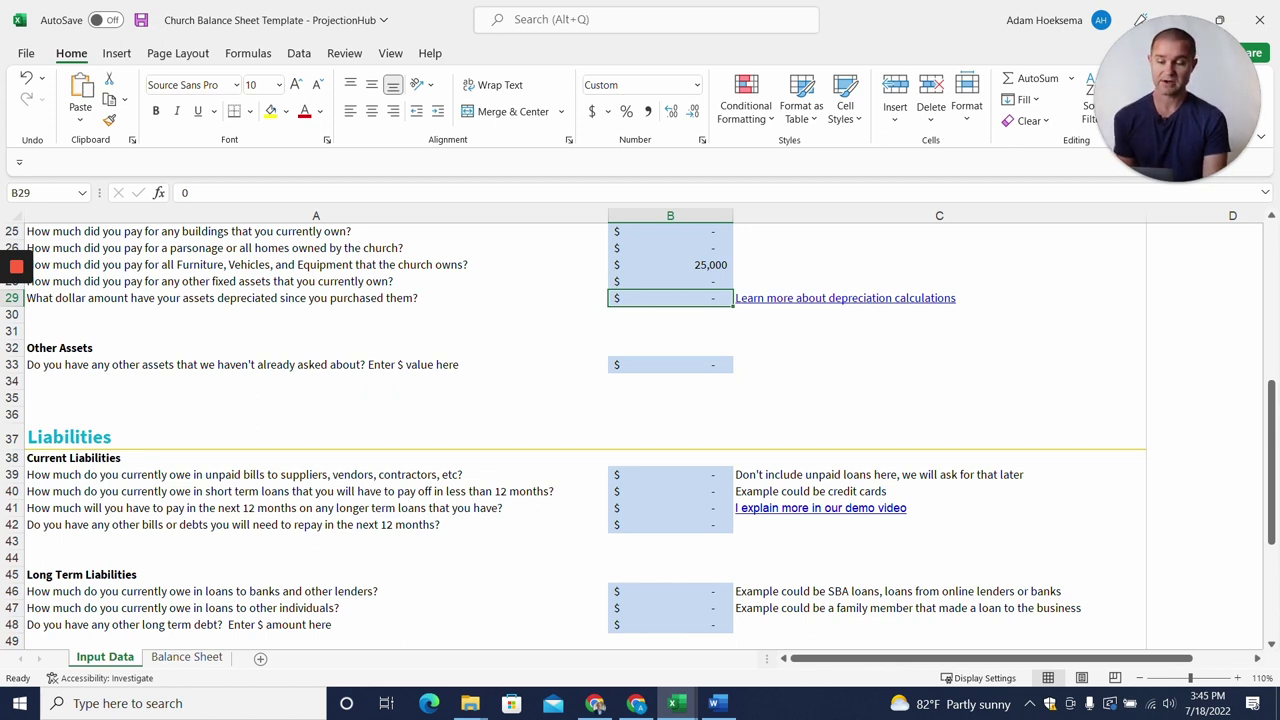
pyautogui.click(670, 364)
pyautogui.scroll(-2, 640, 436)
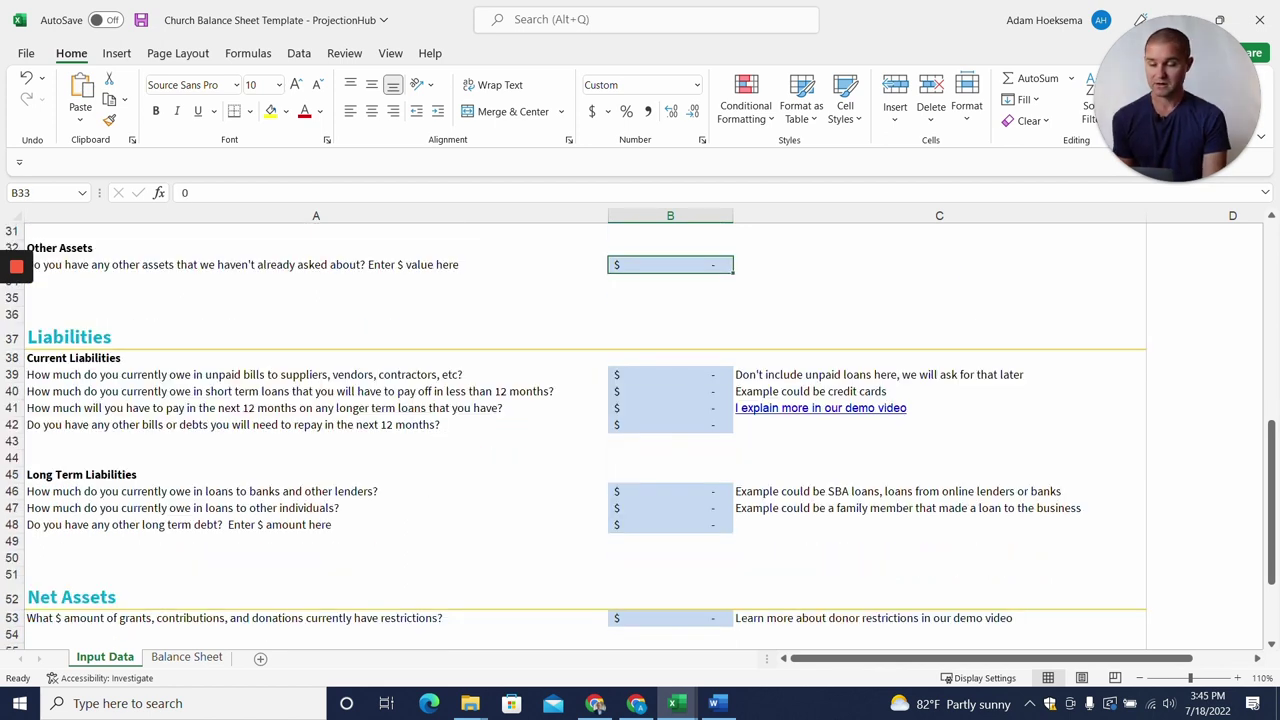
pyautogui.click(670, 374)
pyautogui.scroll(-2, 640, 436)
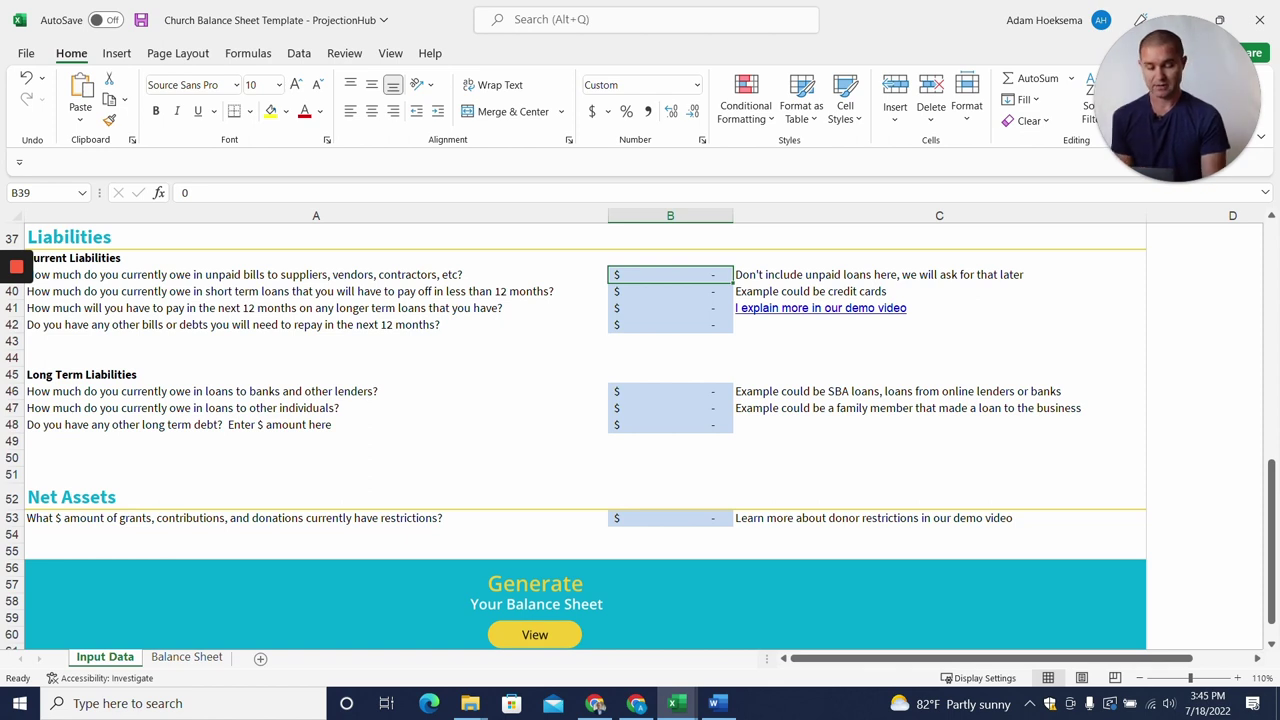
pyautogui.write('1,')
pyautogui.write('500')
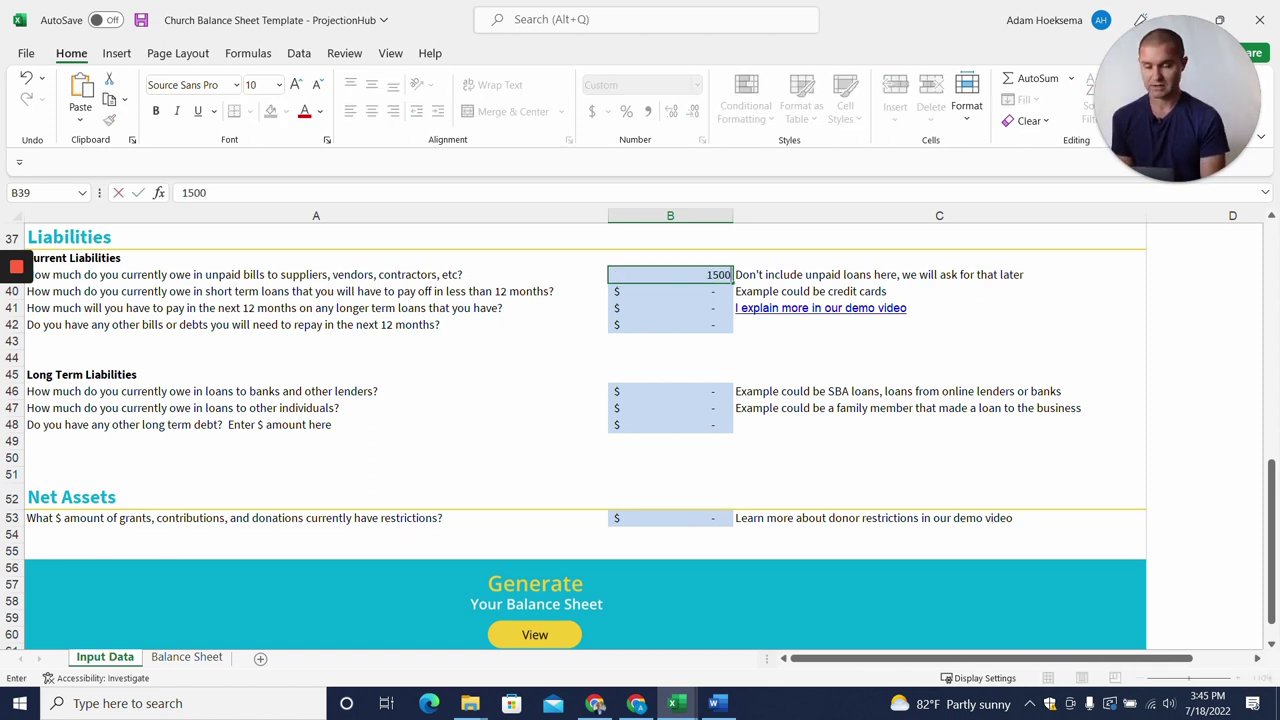
pyautogui.press('Return')
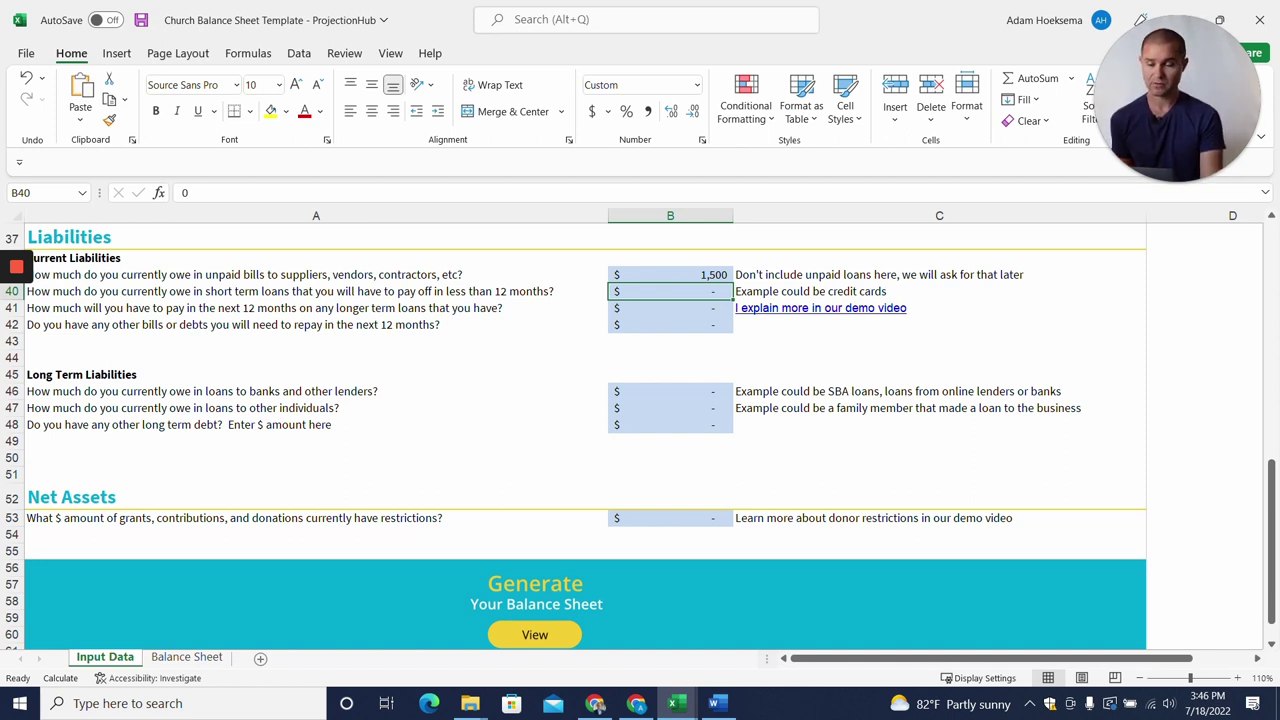
pyautogui.write('5000')
pyautogui.press('Return')
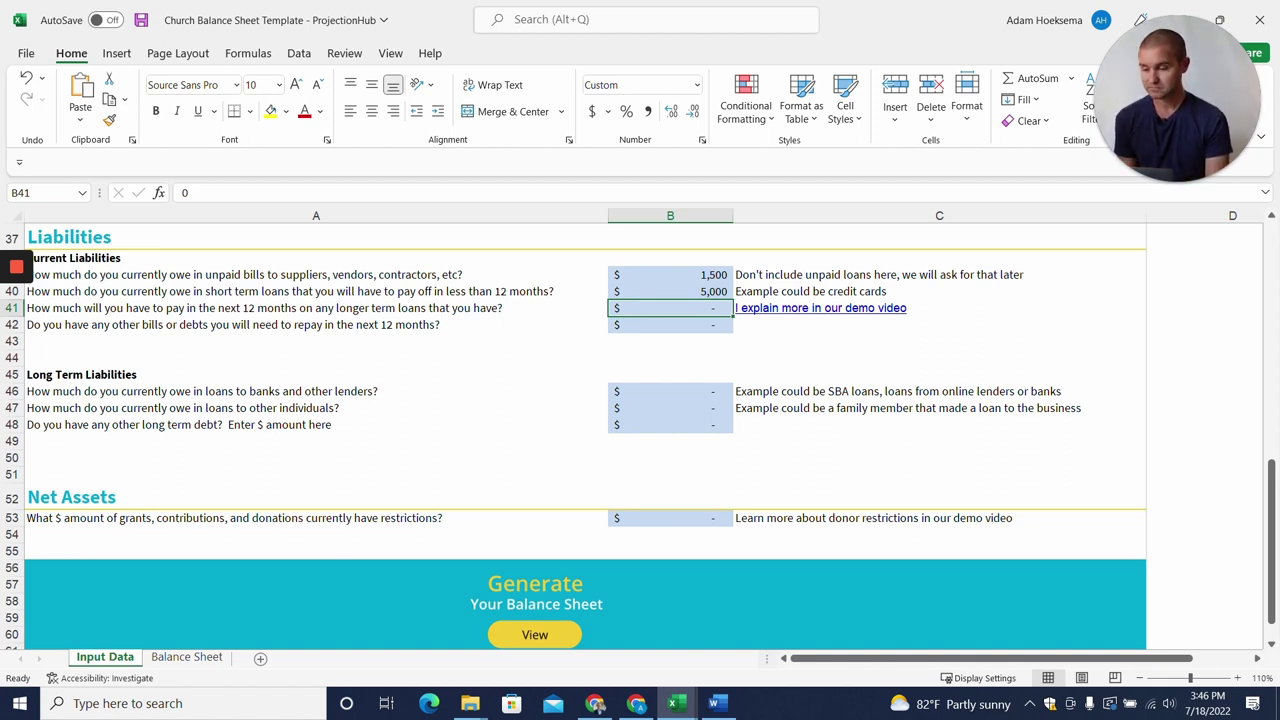
# Under Long Term Liabilities, enter 10000 for loans owed to banks and other lenders
pyautogui.press('Return')
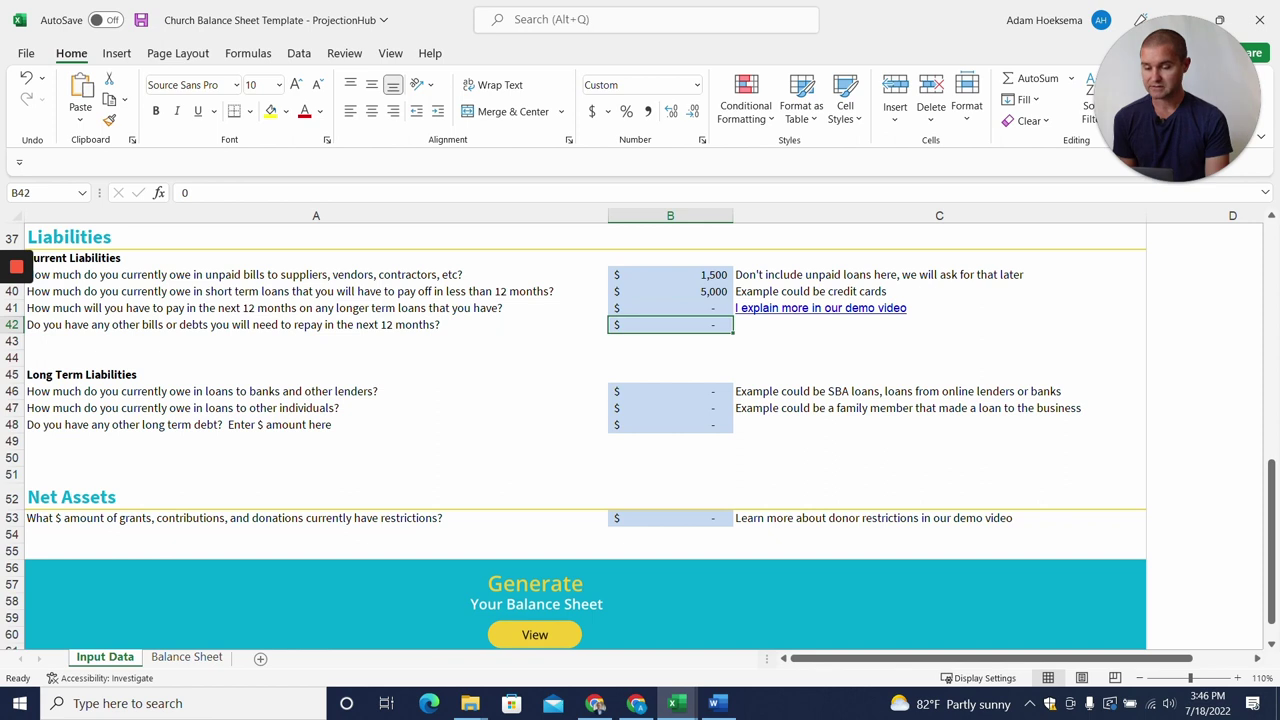
pyautogui.scroll(-1, 640, 430)
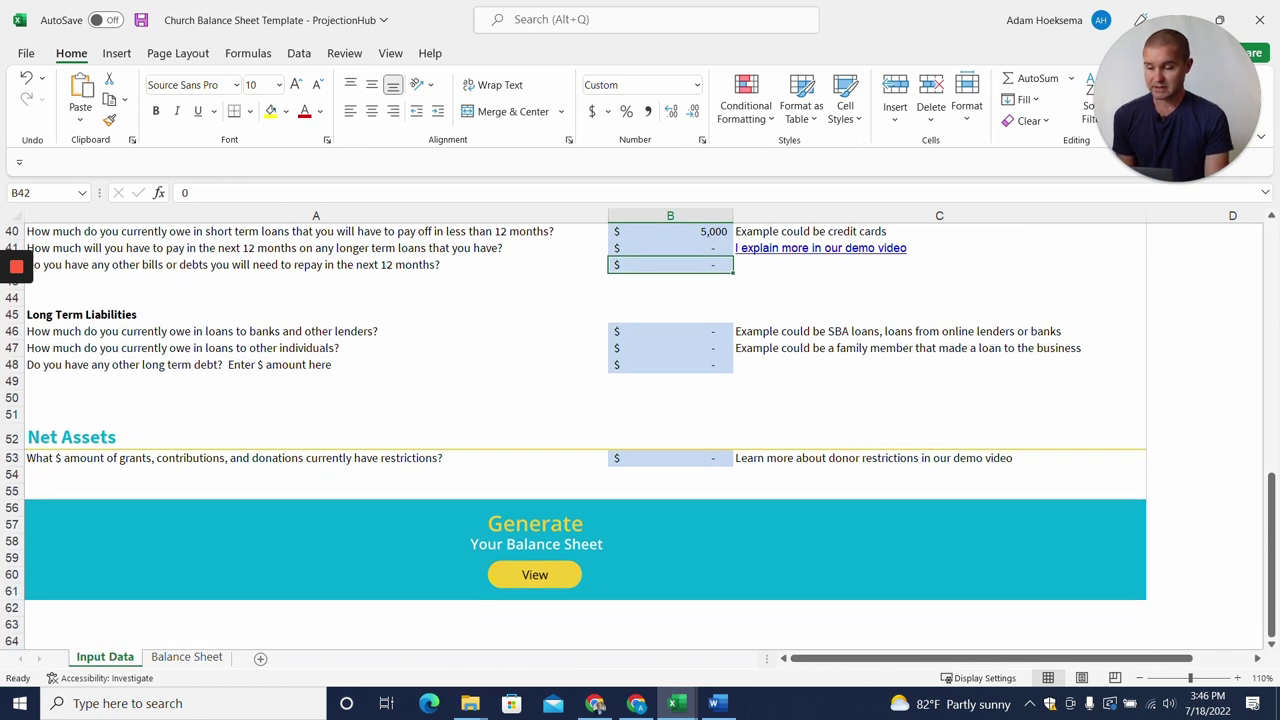
pyautogui.click(670, 331)
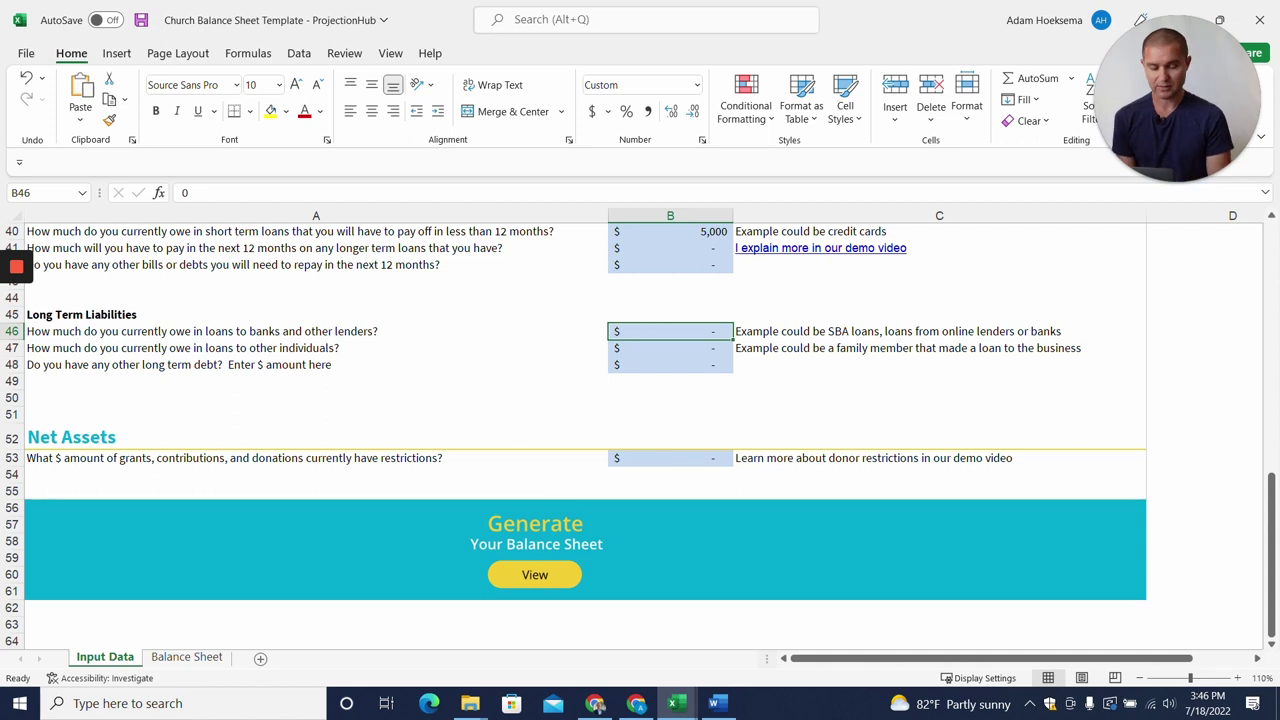
pyautogui.write('10000')
pyautogui.press('Return')
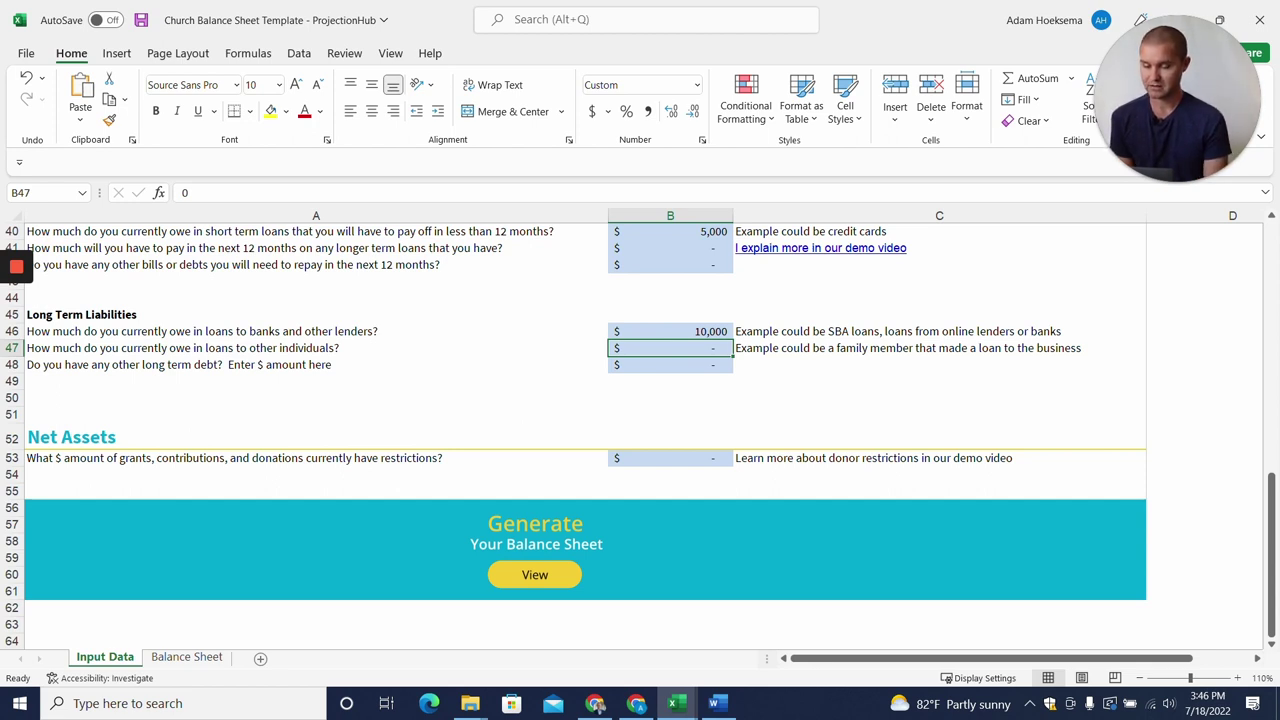
# Under Net Assets, enter 15000 for grants, contributions and donations that currently have restrictions
pyautogui.scroll(-1, 574, 434)
pyautogui.click(300, 408)
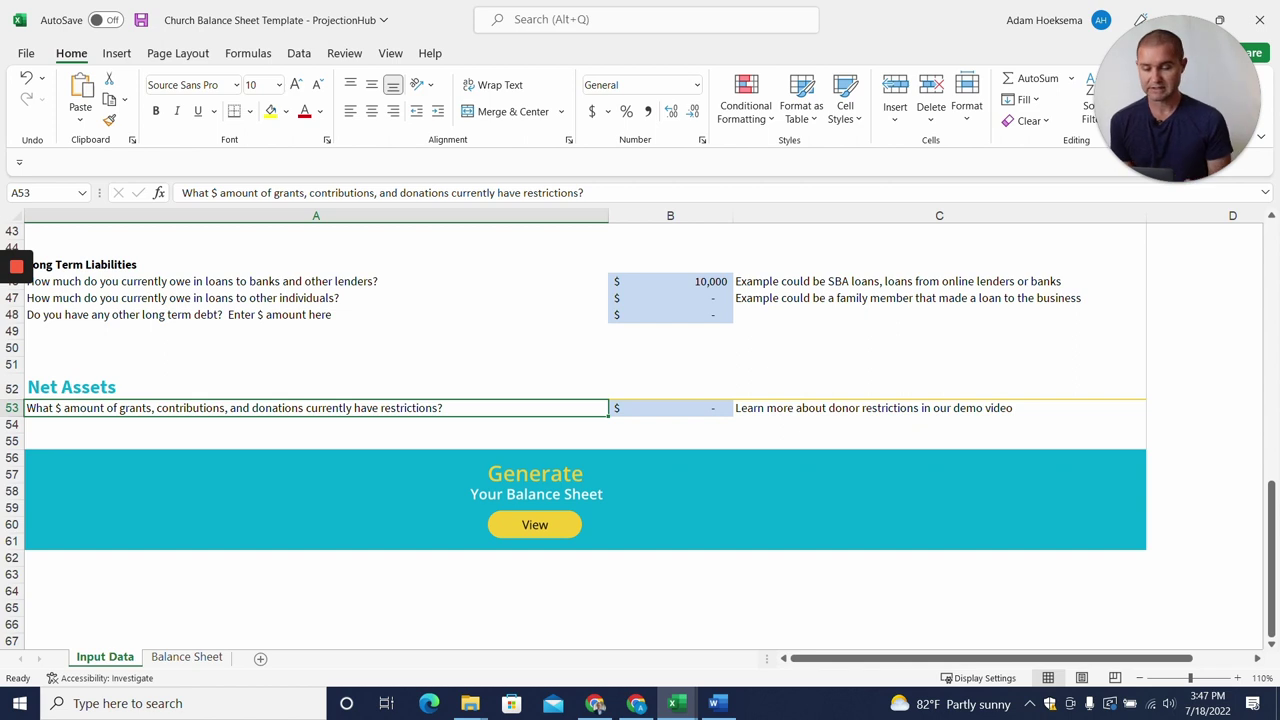
pyautogui.click(670, 408)
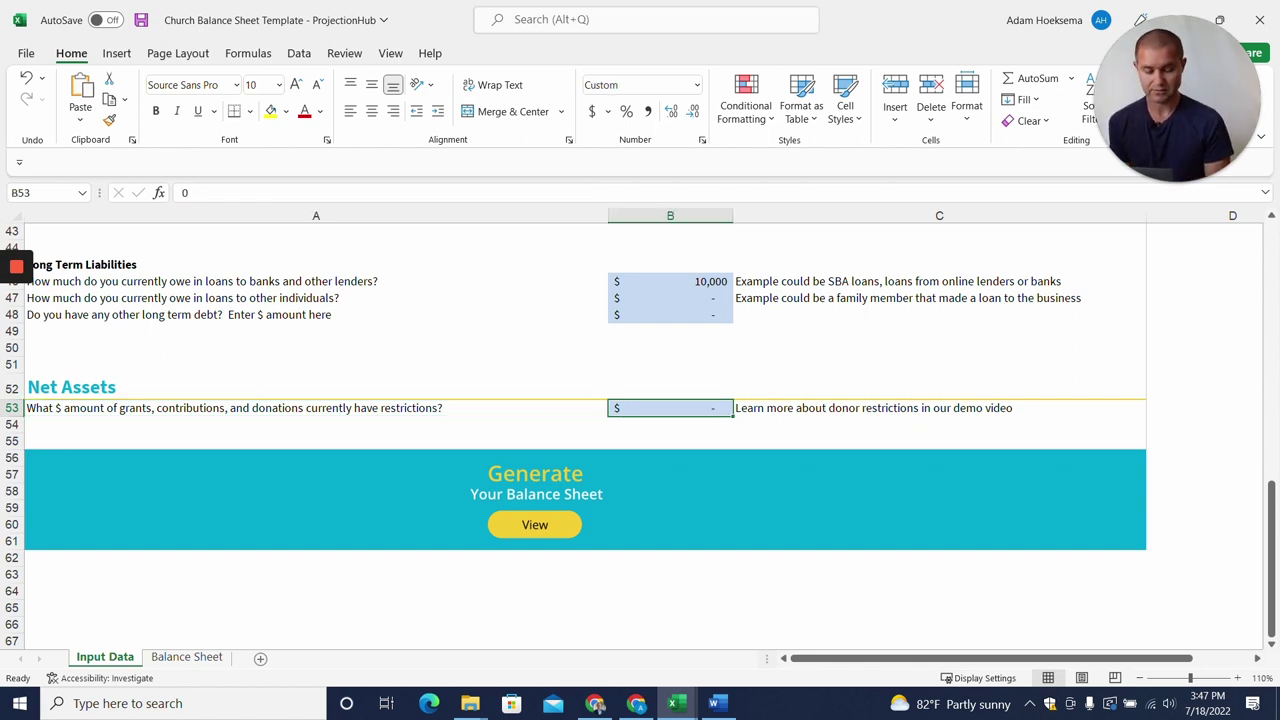
pyautogui.write('15000')
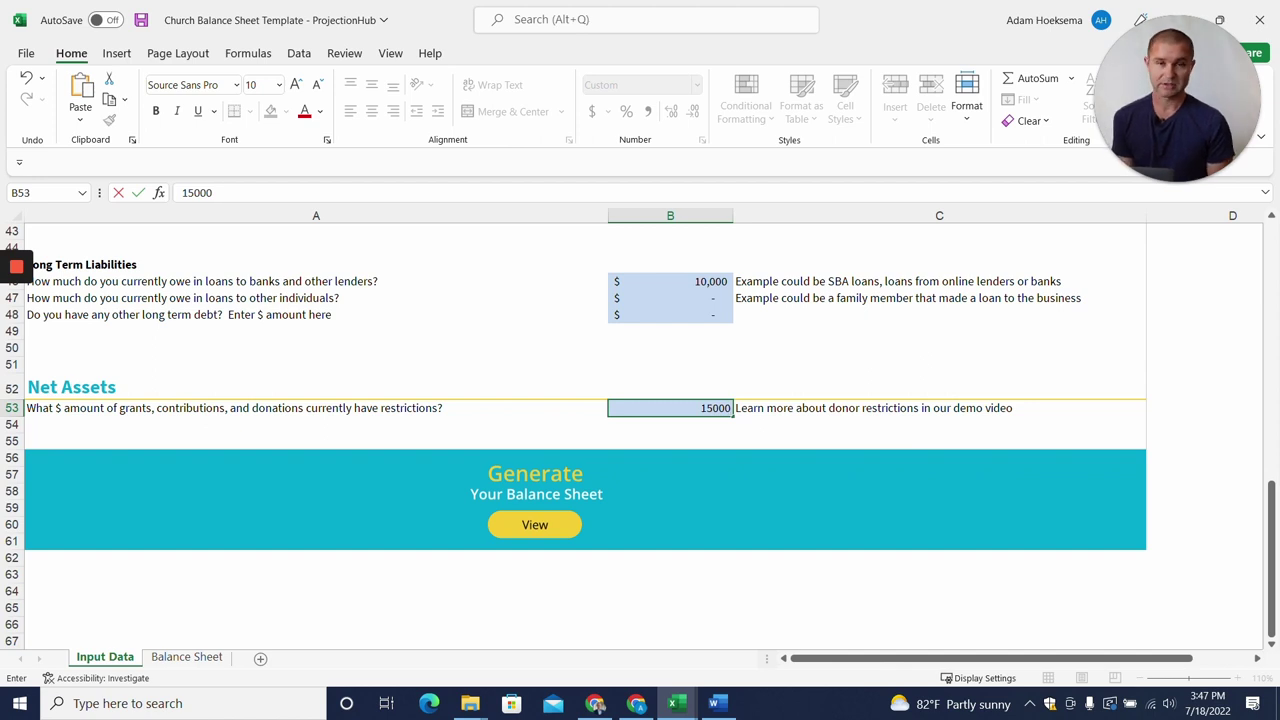
pyautogui.press('Return')
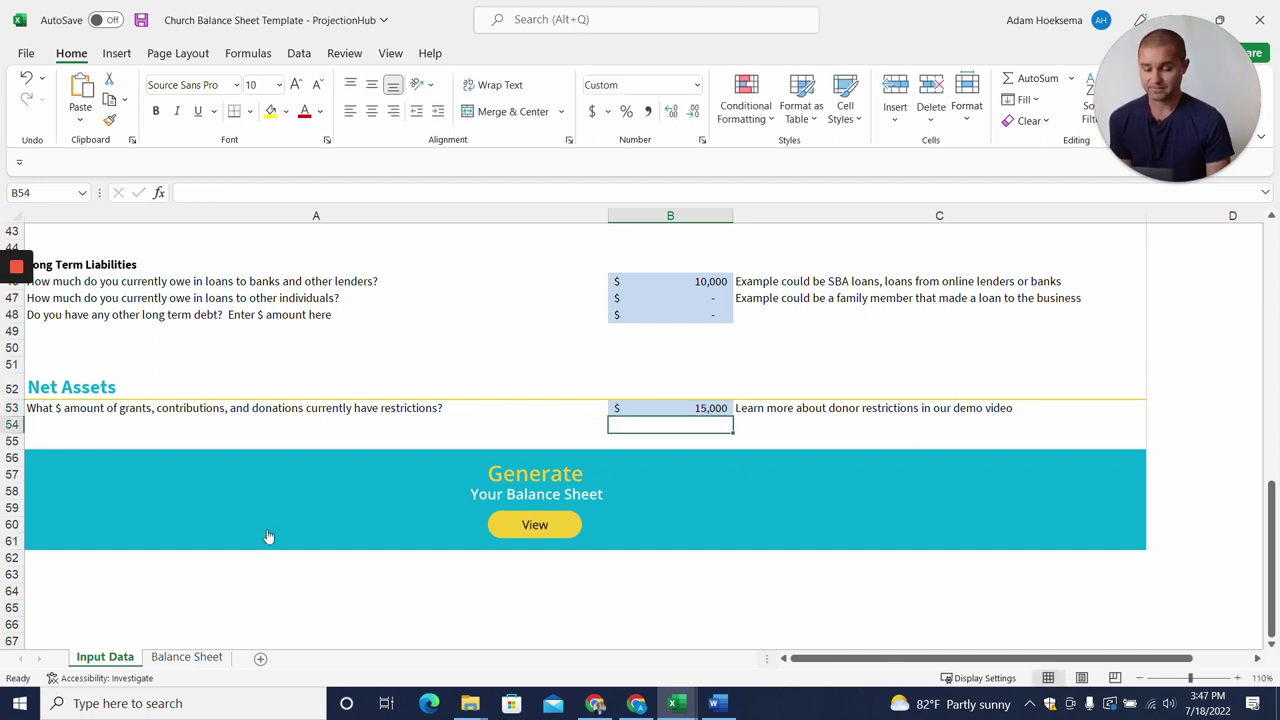
# Open the generated balance sheet and review its assets, liabilities and net assets, including the formula for net assets without donor restrictions
pyautogui.click(536, 525)
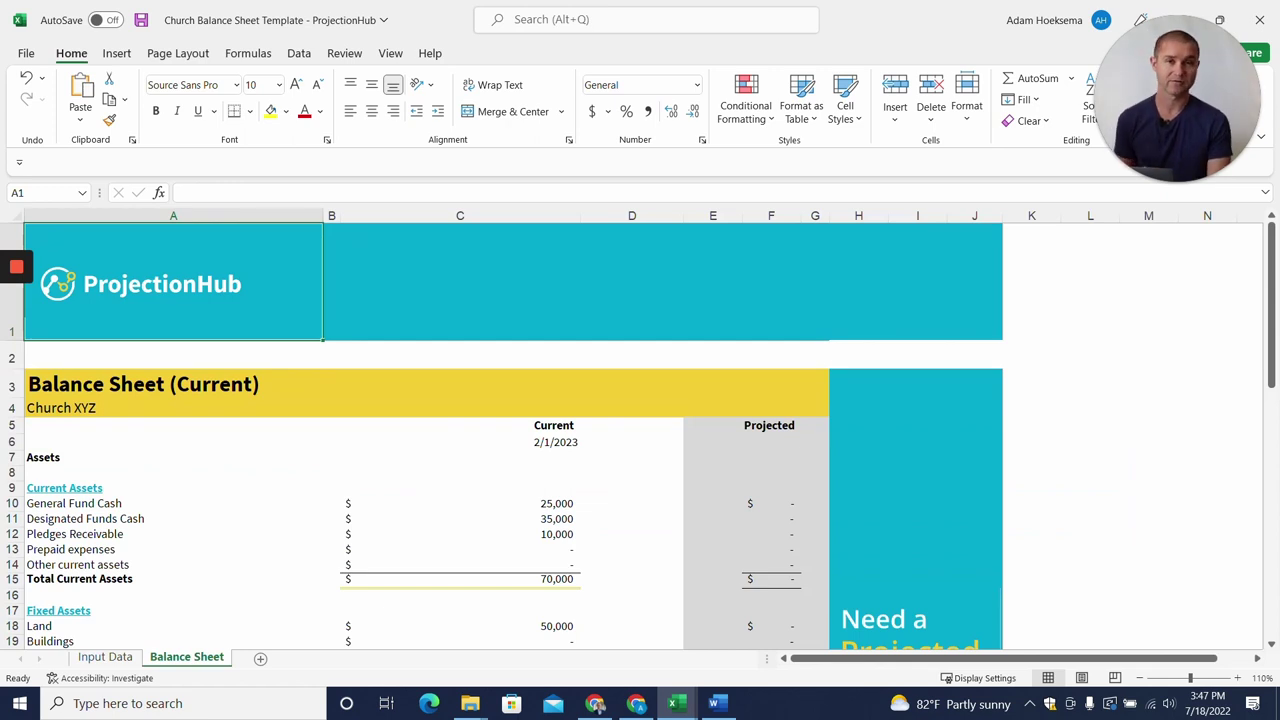
pyautogui.scroll(-3, 640, 430)
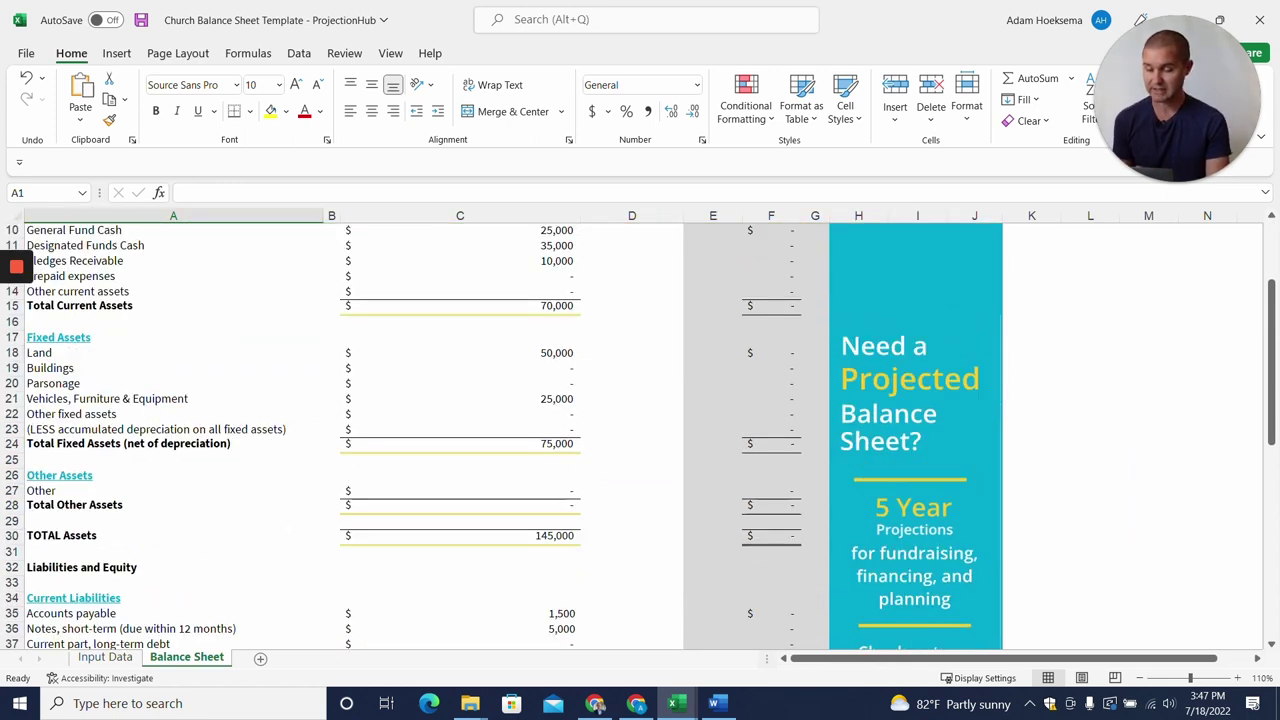
pyautogui.scroll(-9, 640, 437)
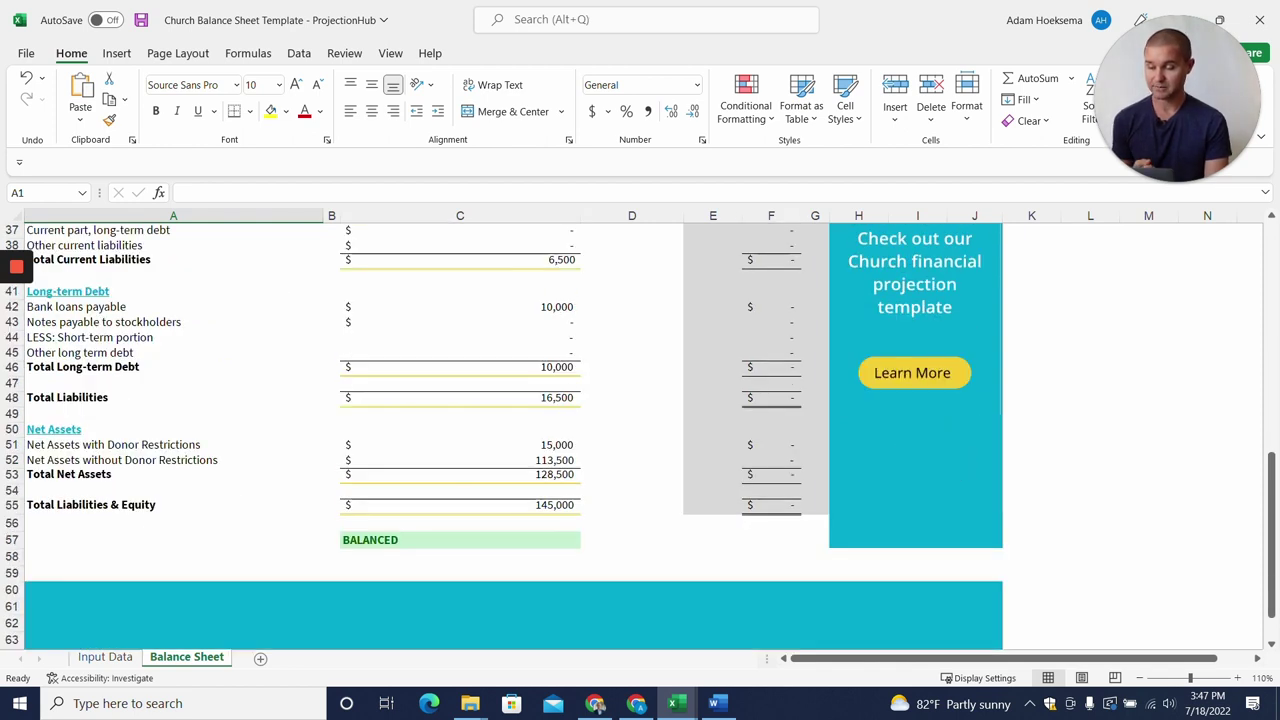
pyautogui.click(460, 460)
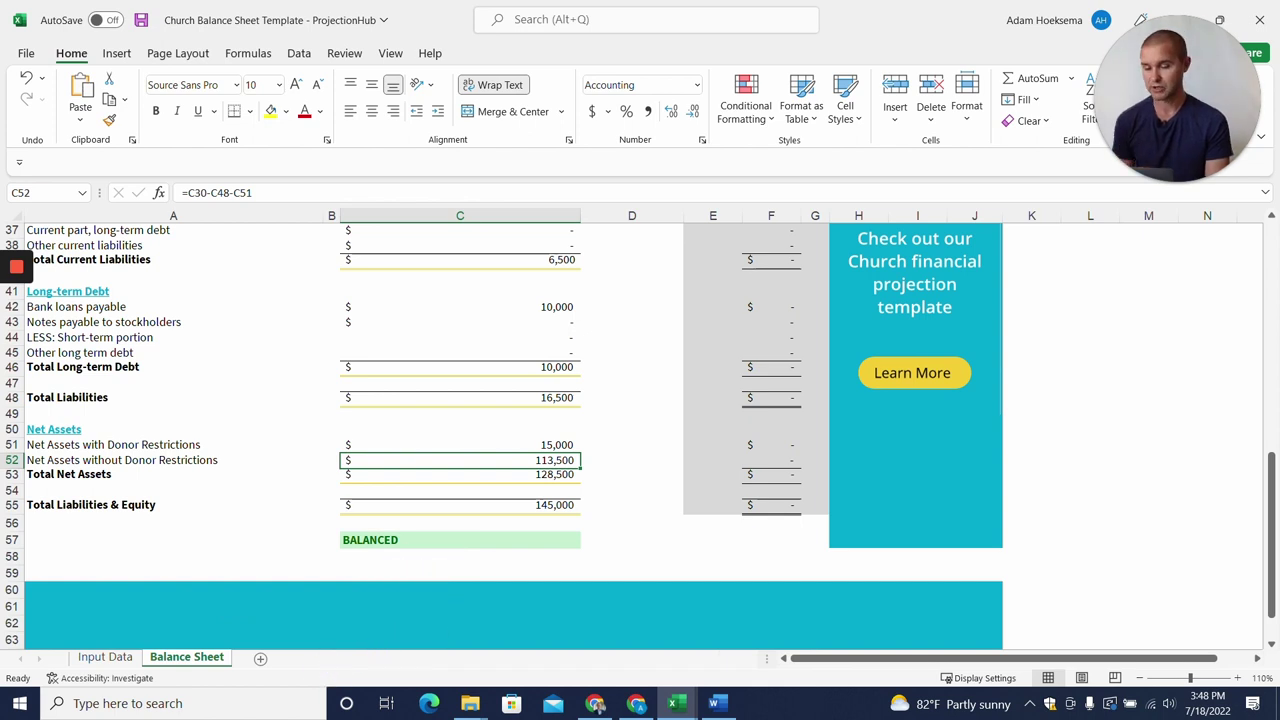
pyautogui.scroll(12, 640, 436)
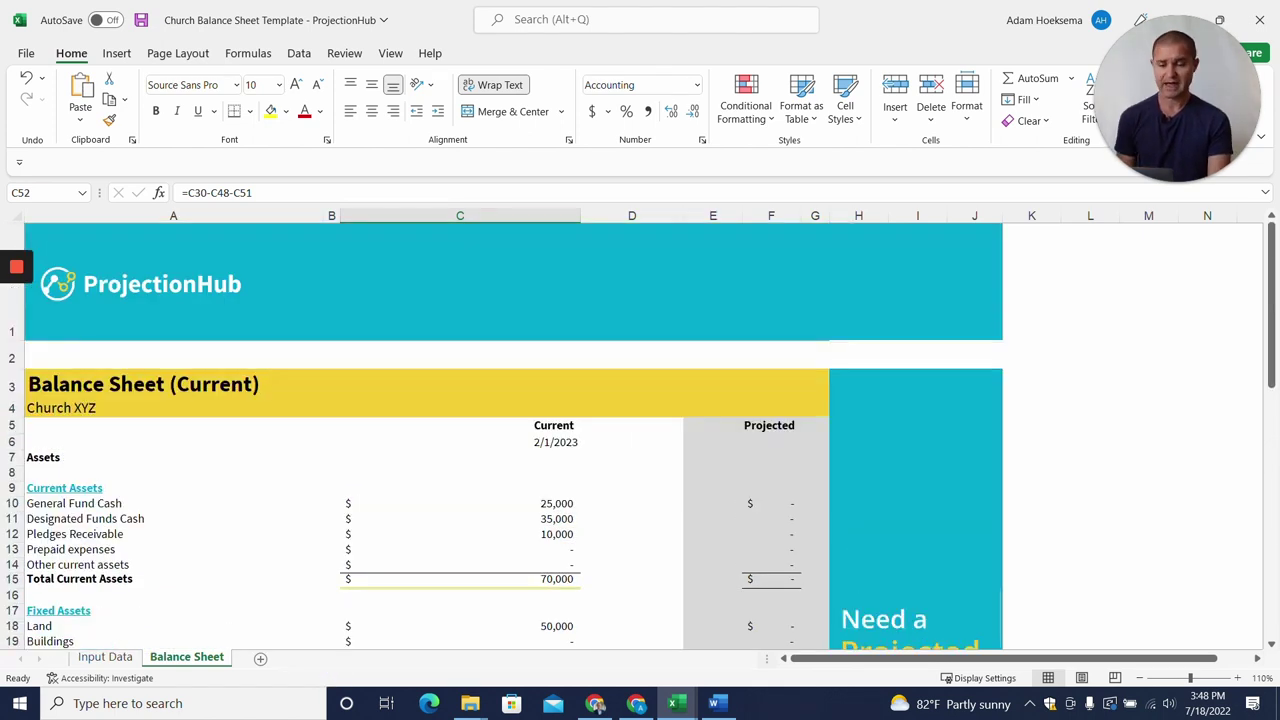